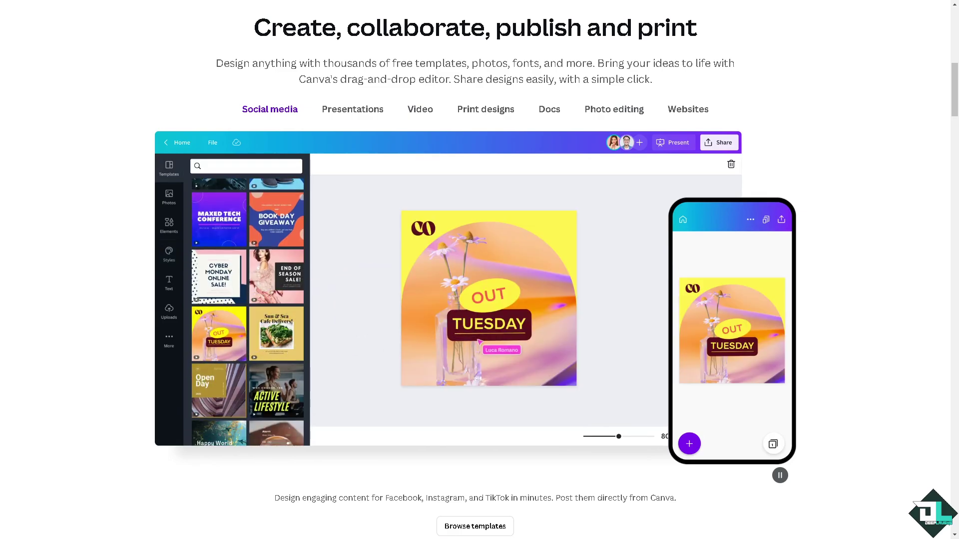
# Step: Scroll to the top of canva.com and bring up the sign-up prompt
pyautogui.scroll(10, 368, 152)
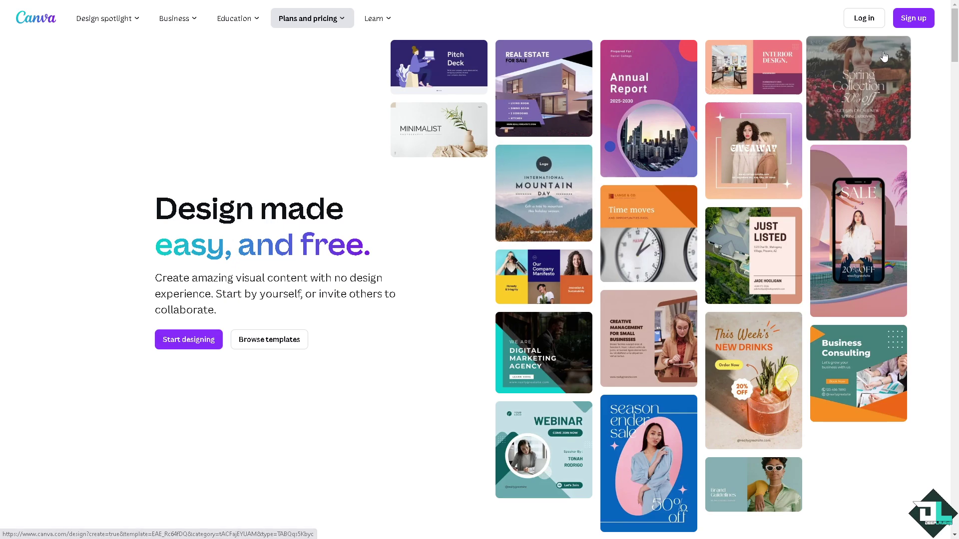
pyautogui.click(914, 18)
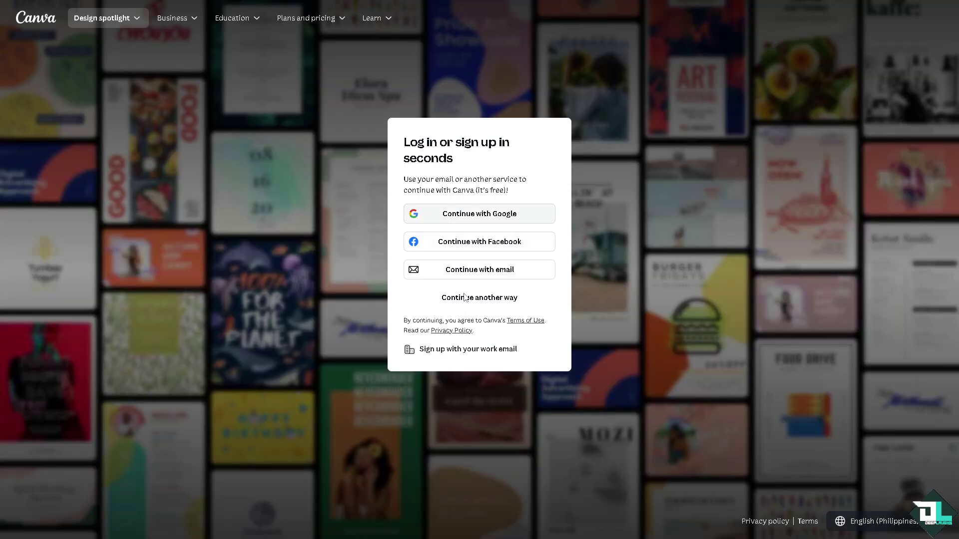
# Step: Sign in with another login option and expand the Templates categories in the sidebar
pyautogui.click(467, 293)
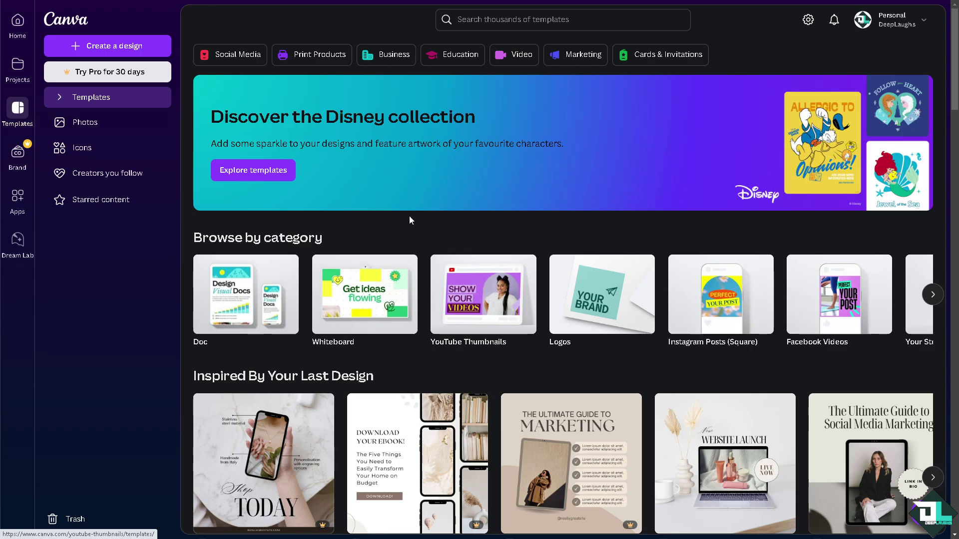
pyautogui.click(60, 97)
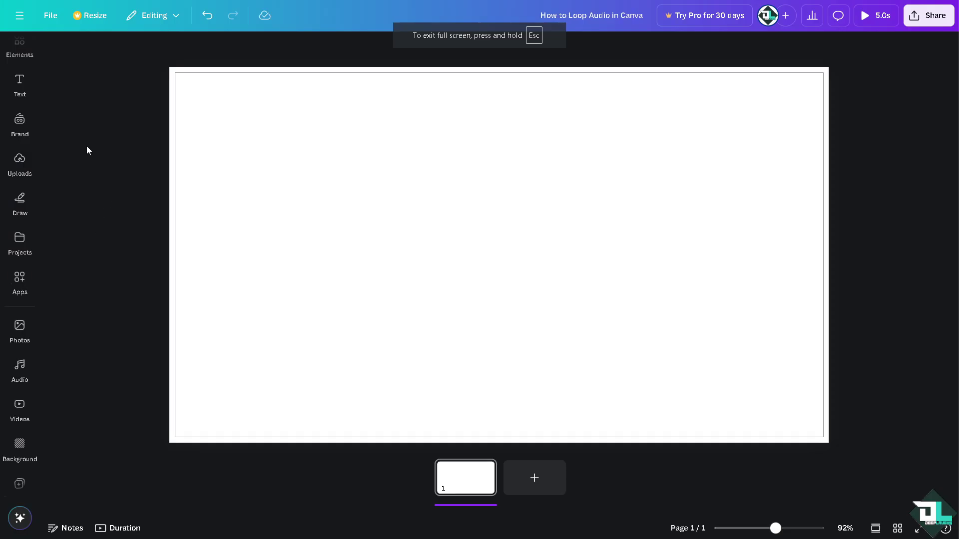
# Step: Place the How to Loop Audio thumbnail from Uploads at the top-left and stretch it over the page
pyautogui.click(19, 162)
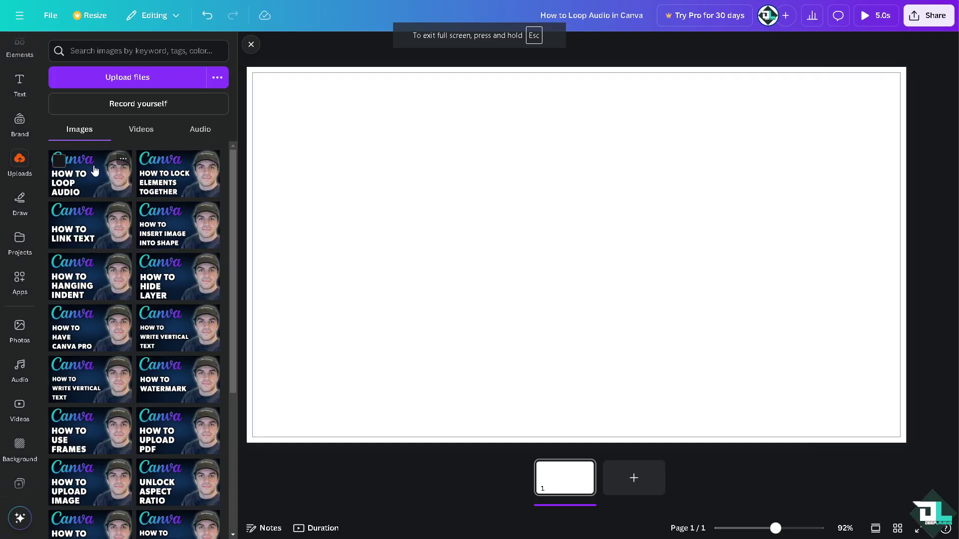
pyautogui.click(94, 171)
pyautogui.click(243, 50)
pyautogui.moveTo(349, 150); pyautogui.dragTo(283, 108)
pyautogui.moveTo(650, 341); pyautogui.dragTo(827, 432)
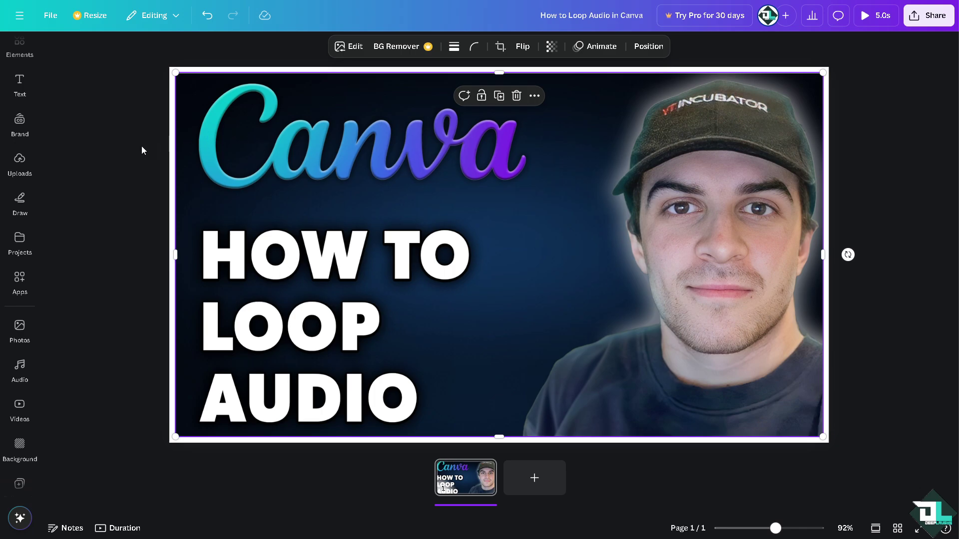
pyautogui.click(24, 164)
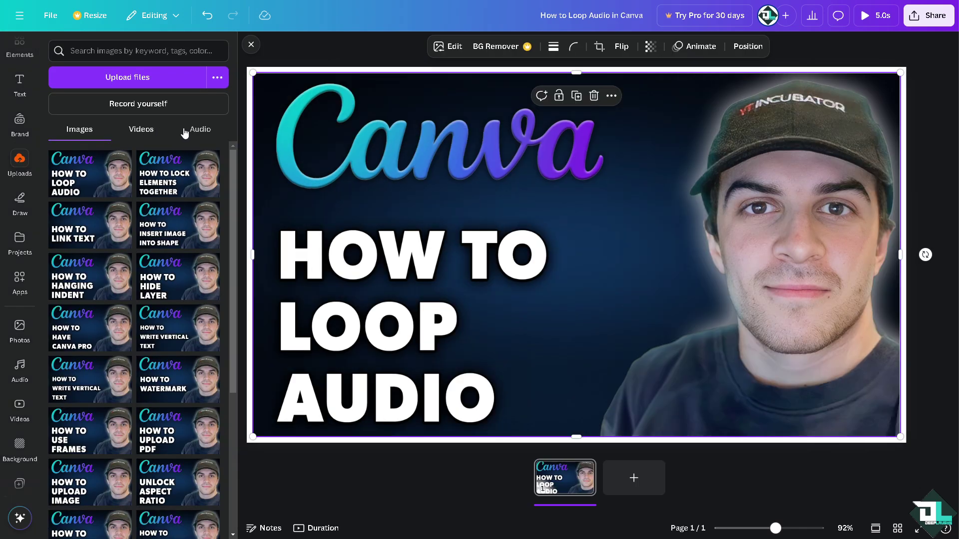
# Step: Check uploaded audio, remove Audio from the sidebar, and browse Apps down to More from Canva
pyautogui.click(205, 130)
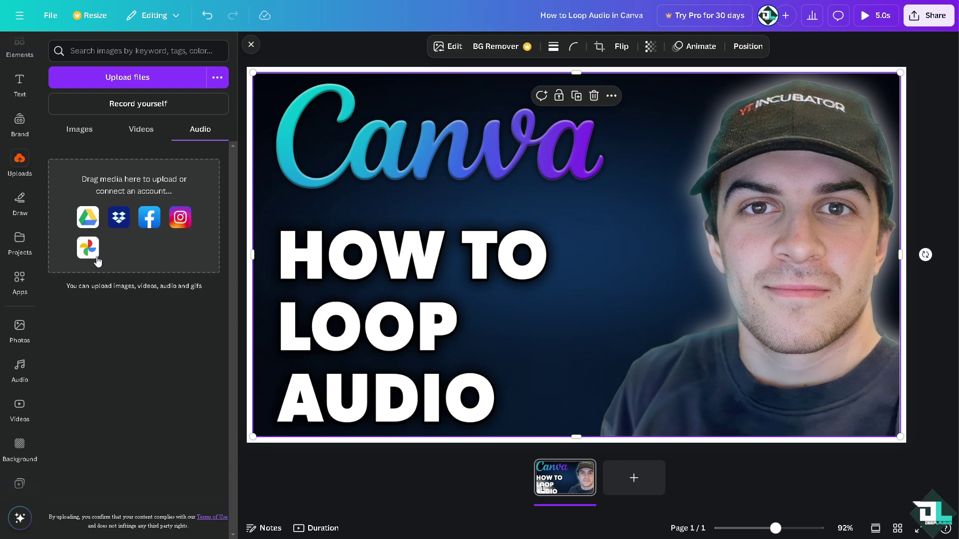
pyautogui.click(20, 367)
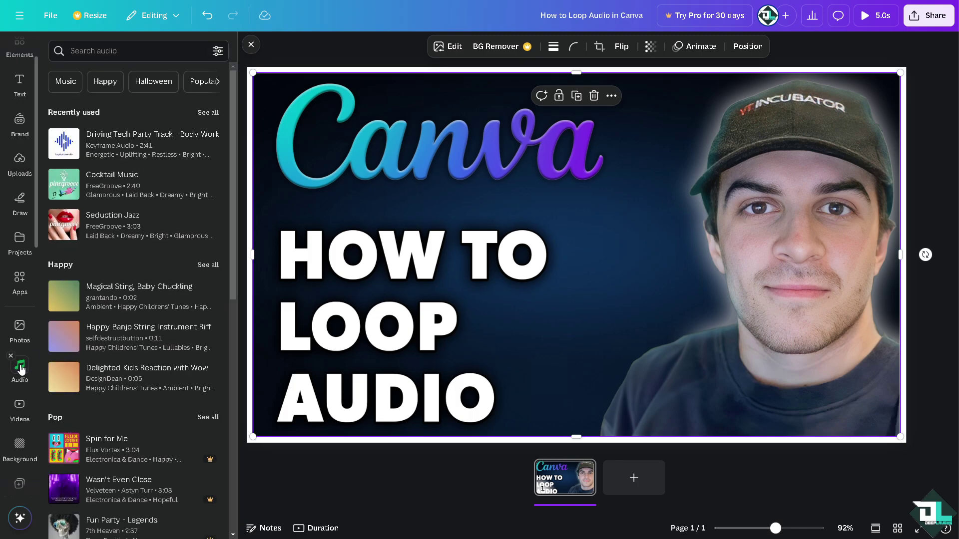
pyautogui.scroll(-1, 98, 438)
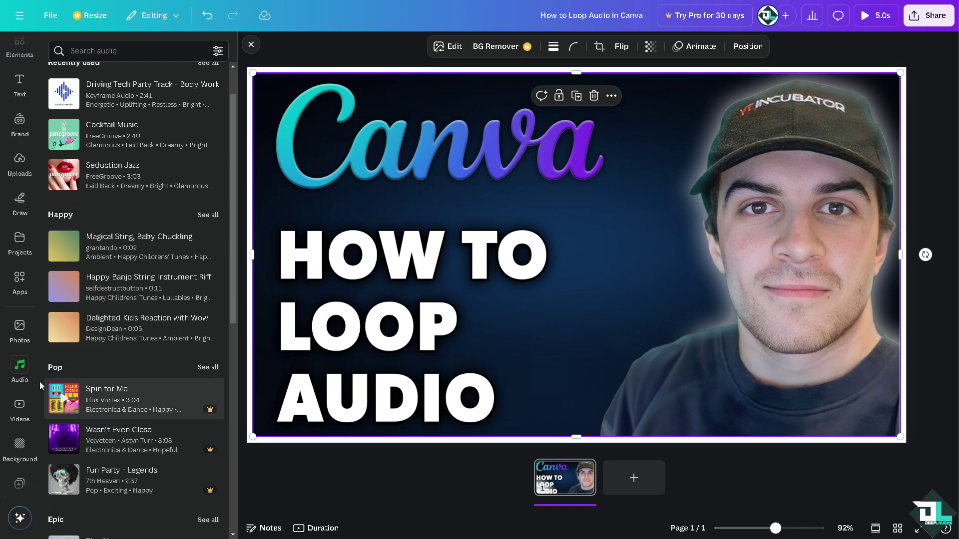
pyautogui.click(11, 356)
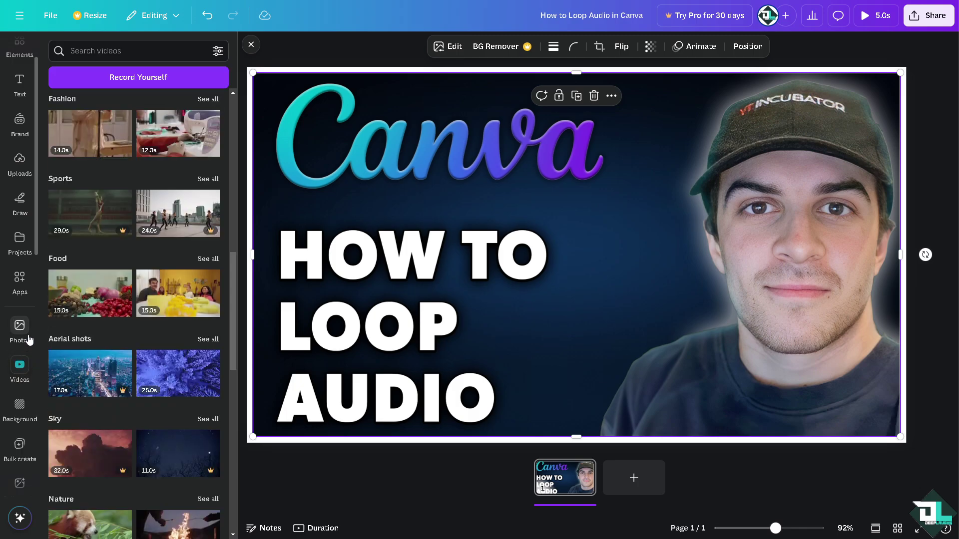
pyautogui.scroll(1, 20, 200)
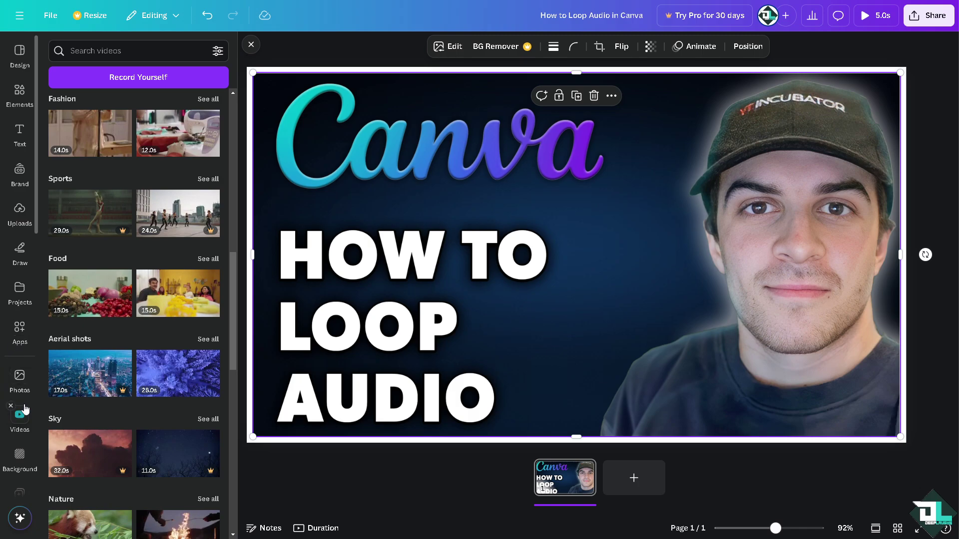
pyautogui.click(20, 331)
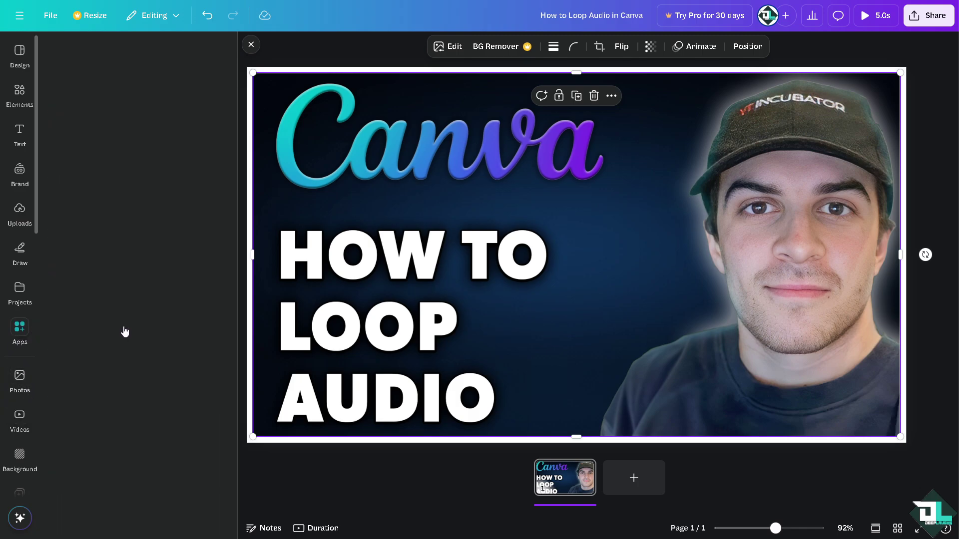
pyautogui.scroll(-4, 122, 344)
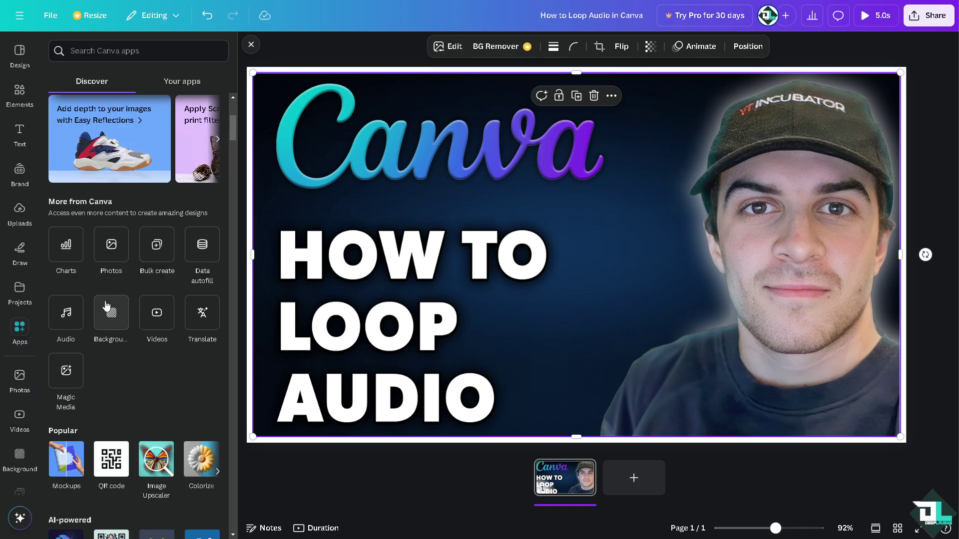
# Step: Add the track Wasn't Even Close from the Audio app to the design
pyautogui.click(67, 313)
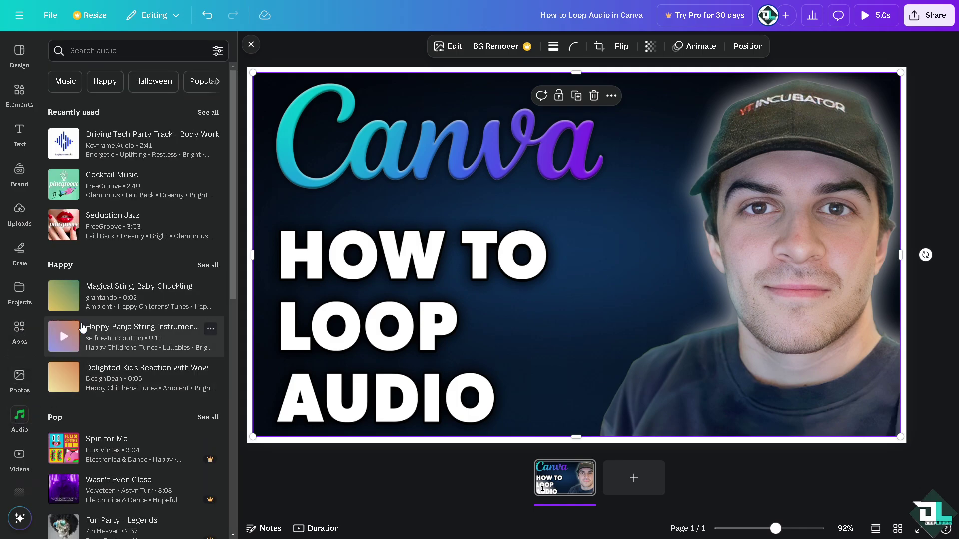
pyautogui.scroll(-2, 132, 361)
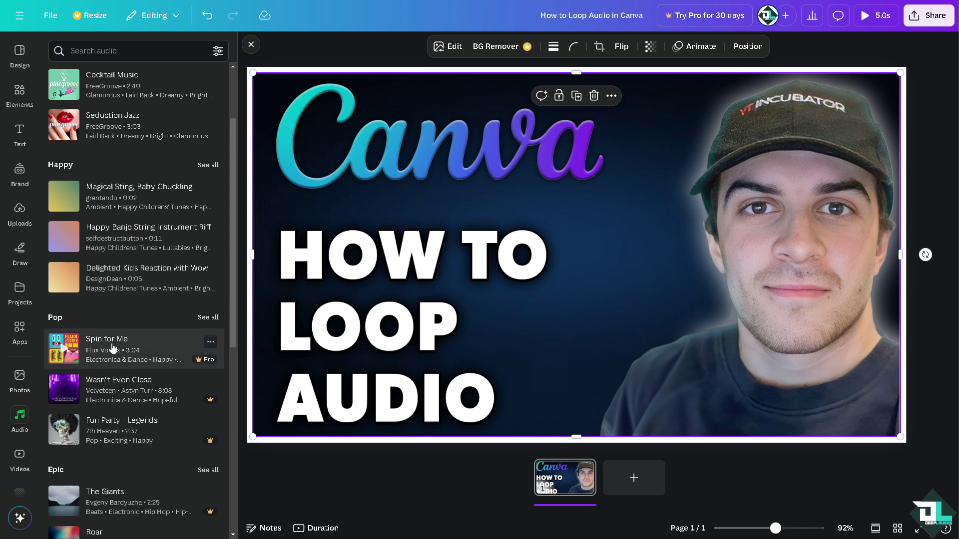
pyautogui.click(86, 395)
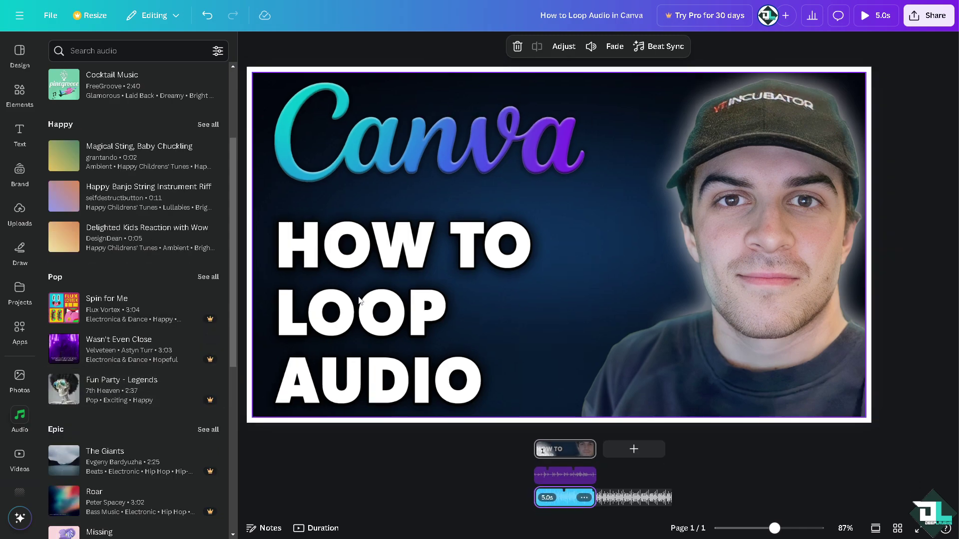
# Step: Look at the Share download settings, then undo the added Wasn't Even Close track
pyautogui.click(928, 16)
pyautogui.click(760, 237)
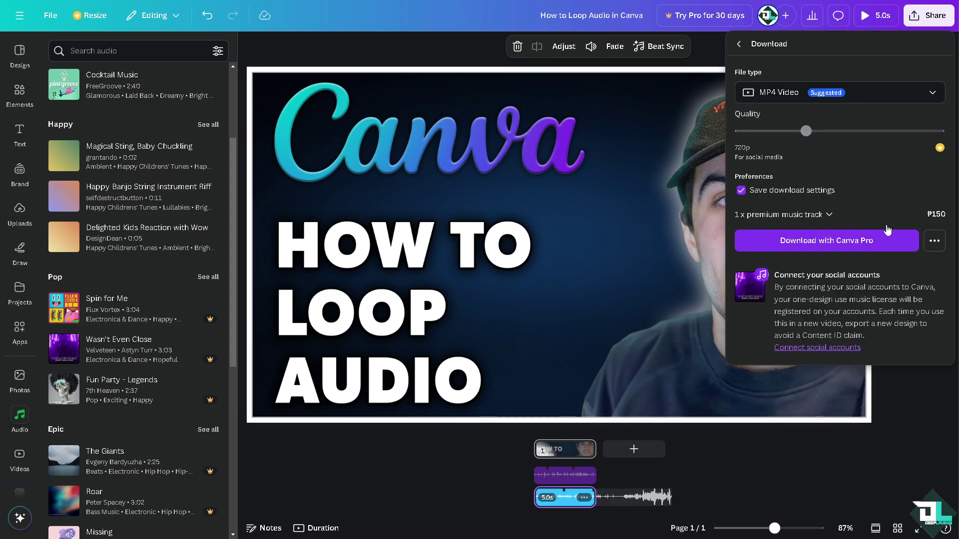
pyautogui.press('Escape')
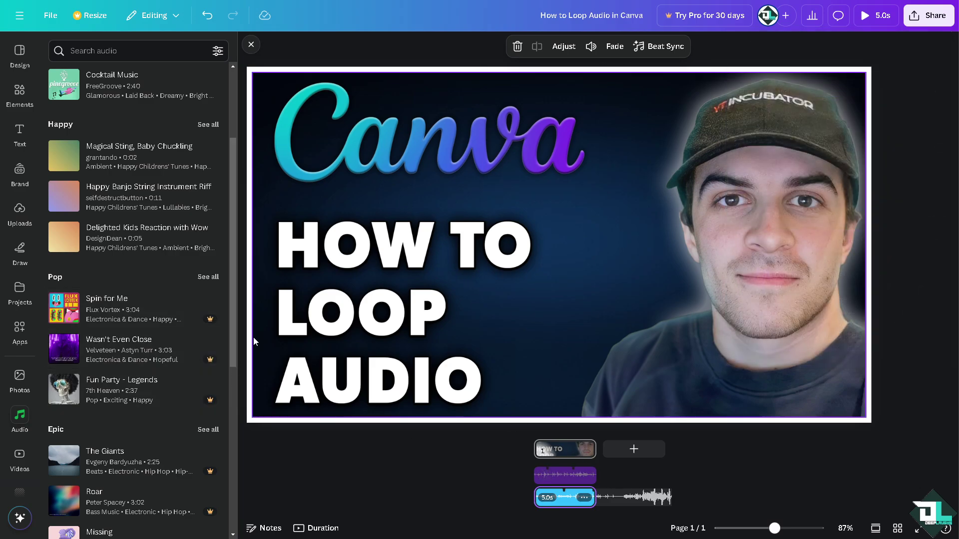
pyautogui.hotkey('ctrl', 'z')
pyautogui.scroll(3, 122, 245)
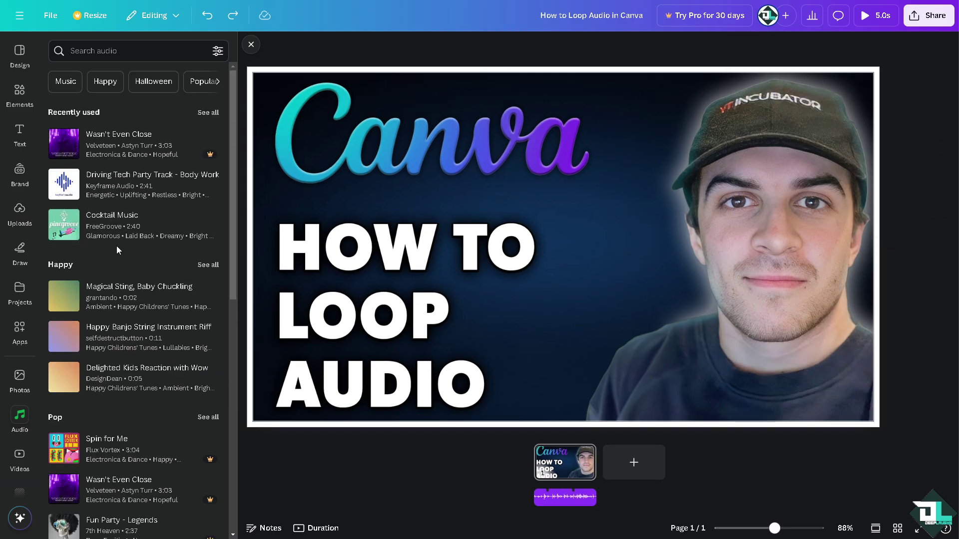
# Step: Add Driving Tech Party Track - Body Work as a second audio track and expand the timeline
pyautogui.click(84, 194)
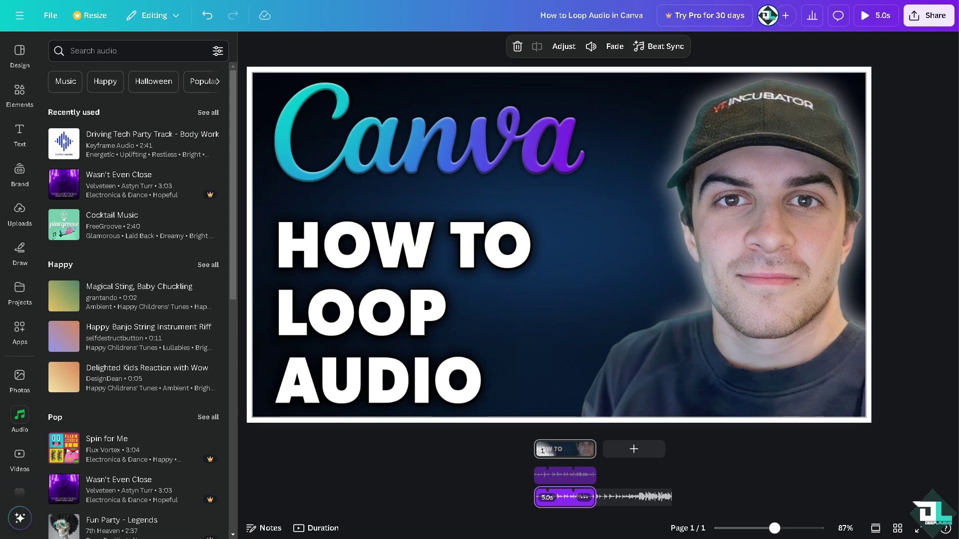
pyautogui.click(568, 54)
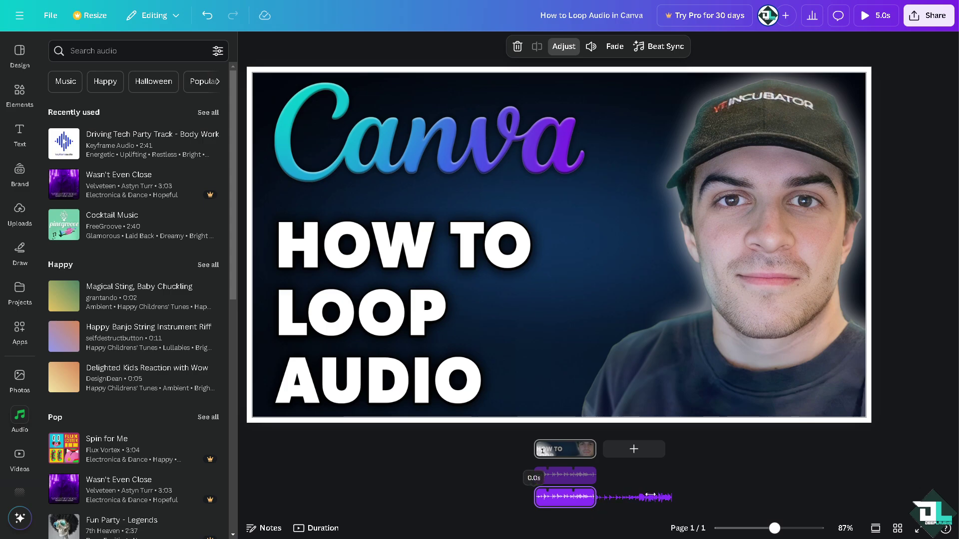
pyautogui.click(332, 528)
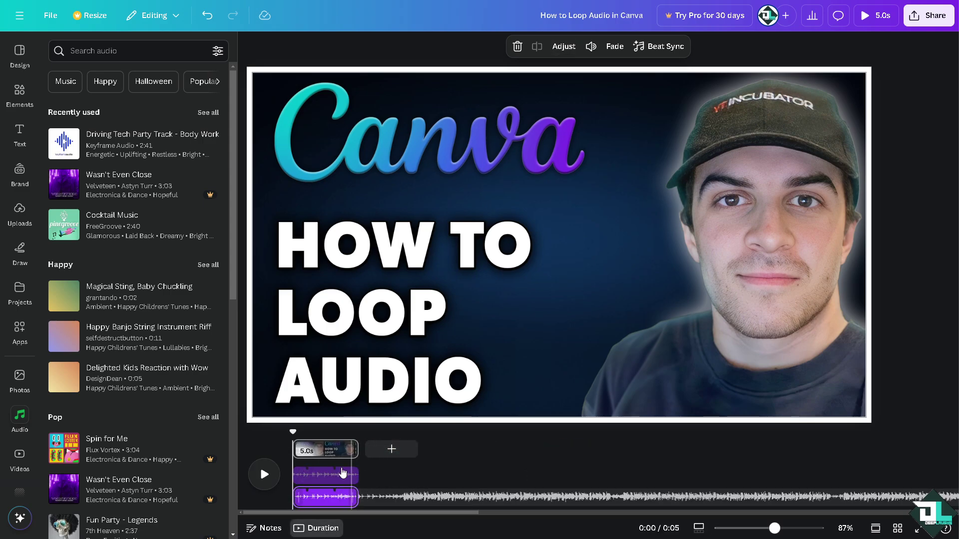
# Step: Extend the page's timing to 30.0 seconds and close the Audio panel
pyautogui.click(312, 496)
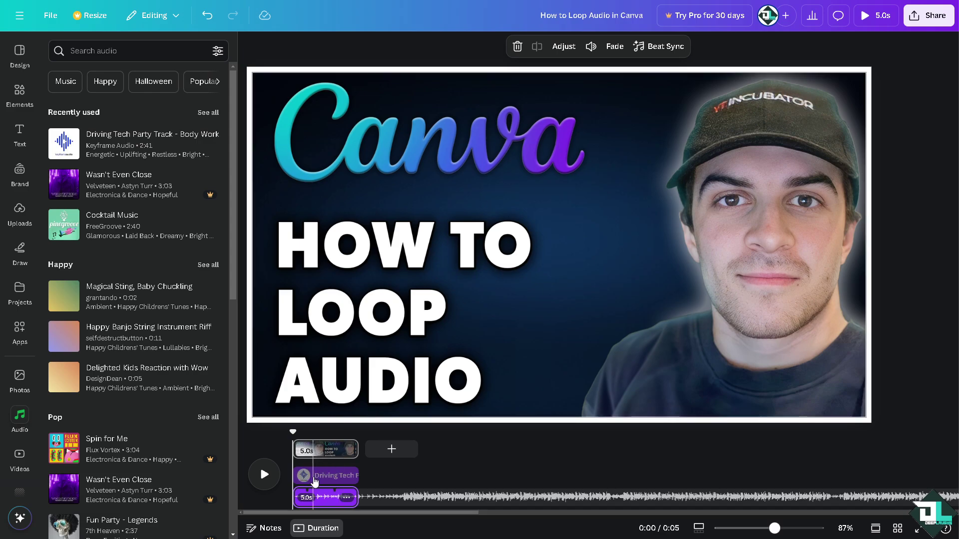
pyautogui.click(260, 465)
pyautogui.click(654, 46)
pyautogui.moveTo(602, 94); pyautogui.dragTo(709, 96)
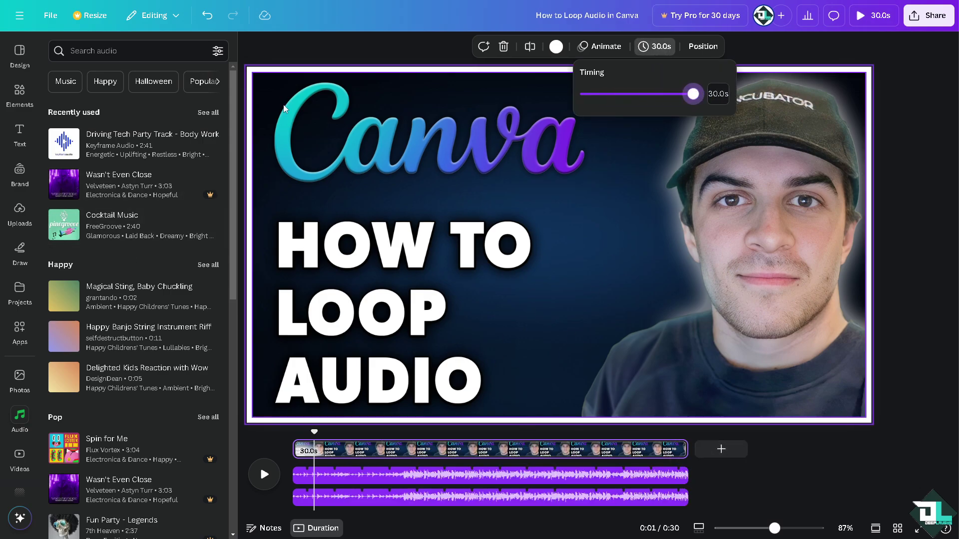
pyautogui.click(258, 48)
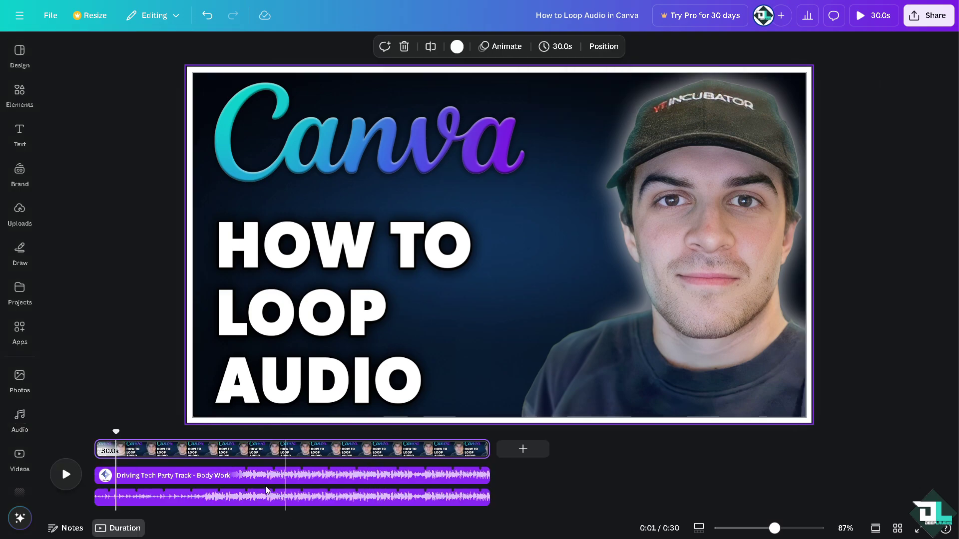
# Step: Move the playhead to 0:29 near the audio's end and paste the copied clip
pyautogui.click(471, 479)
pyautogui.click(471, 479)
pyautogui.rightClick(471, 479)
pyautogui.click(610, 494)
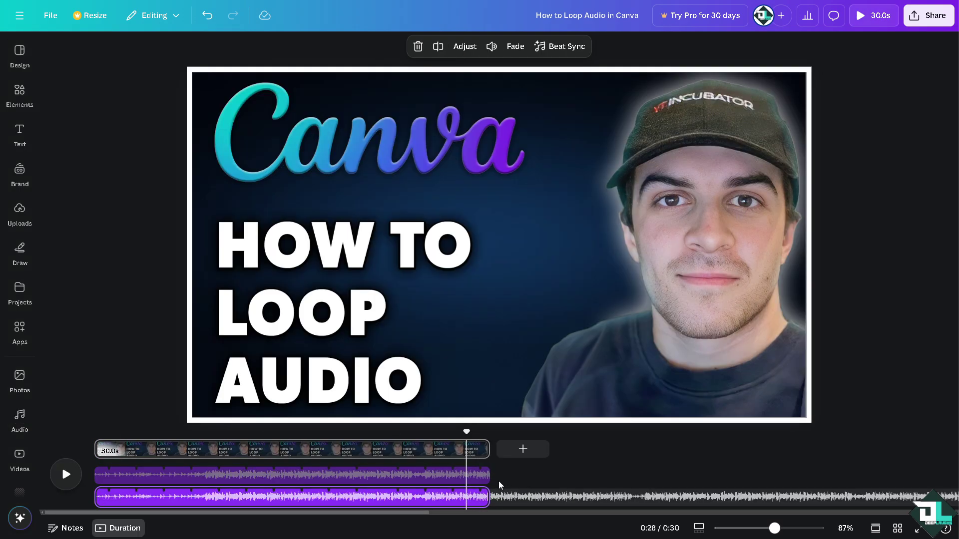
pyautogui.click(470, 479)
pyautogui.rightClick(468, 485)
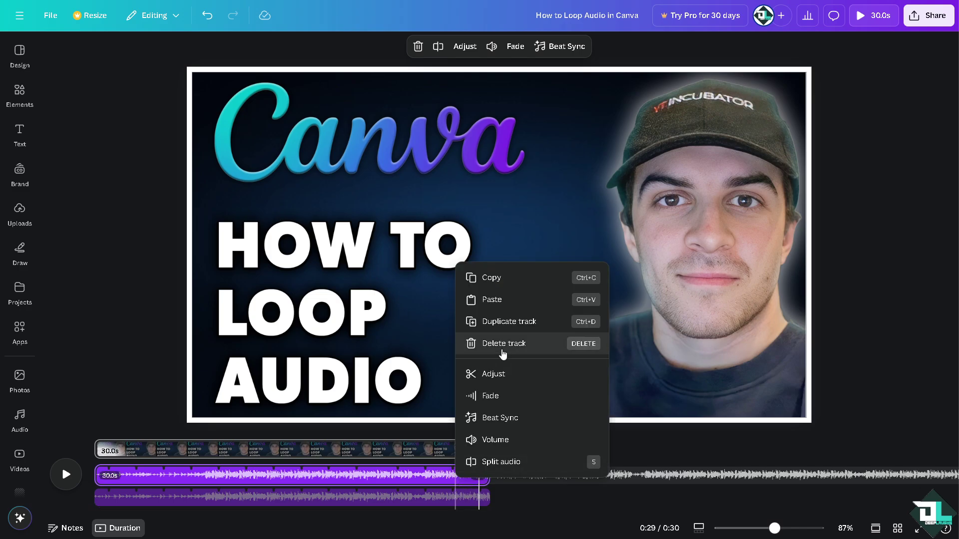
pyautogui.click(506, 300)
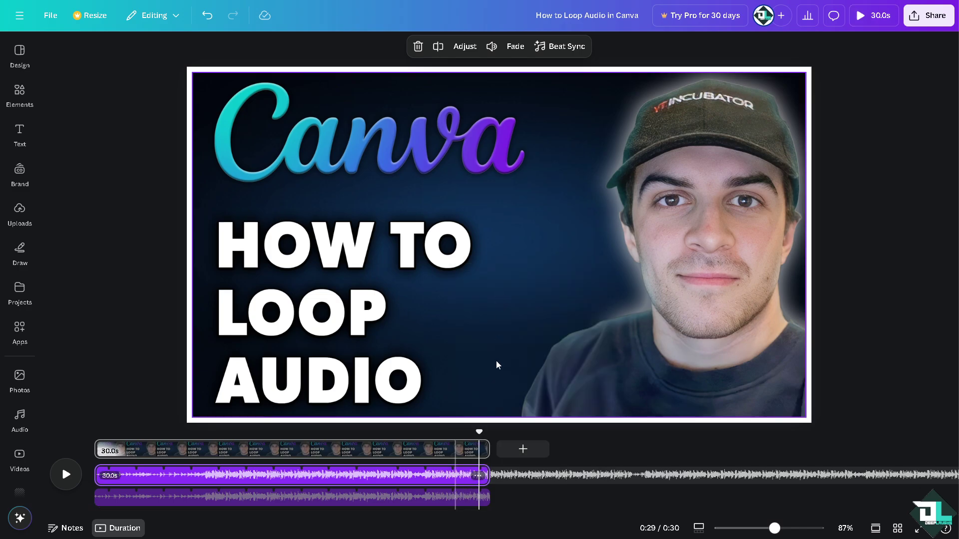
pyautogui.click(518, 505)
# Step: Paste another audio copy at the 30-second mark and bring the playhead back toward the start
pyautogui.rightClick(496, 500)
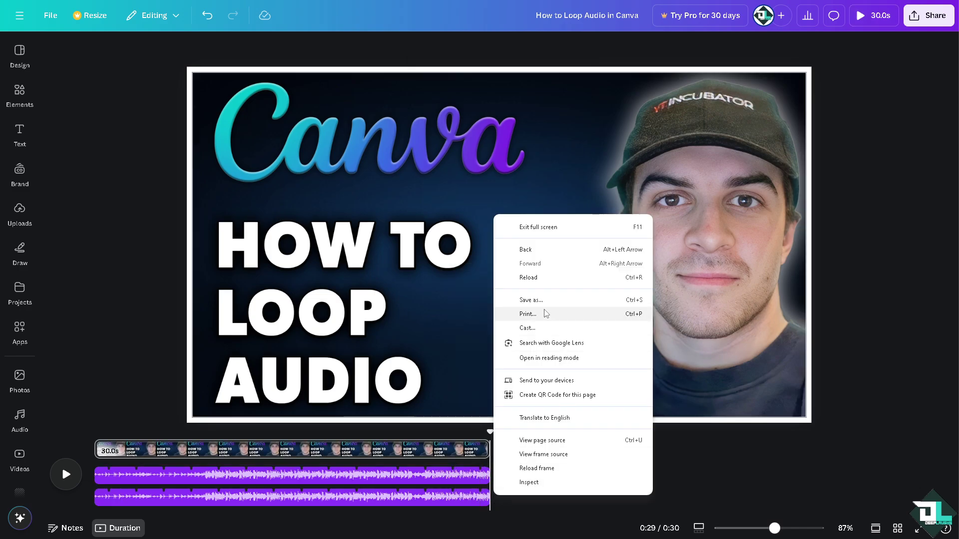
pyautogui.rightClick(440, 505)
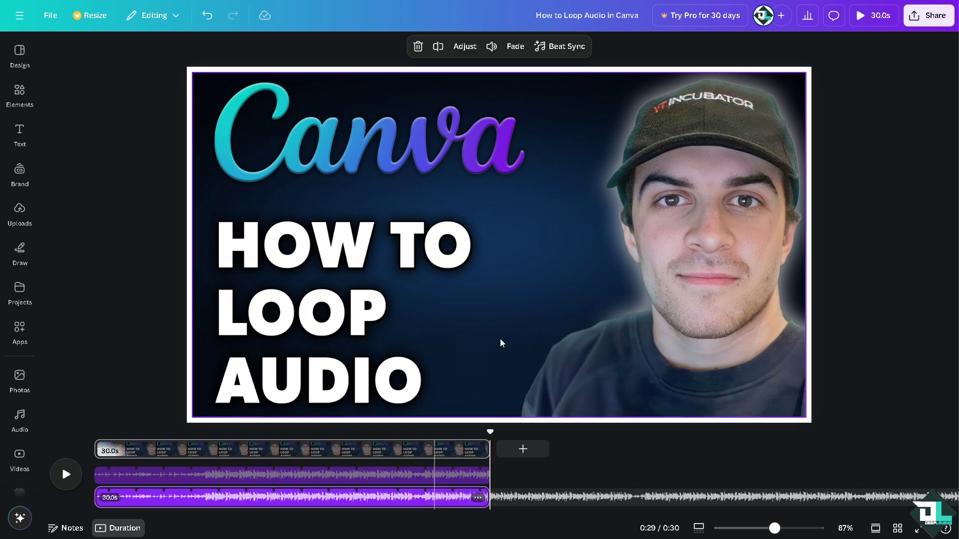
pyautogui.click(495, 328)
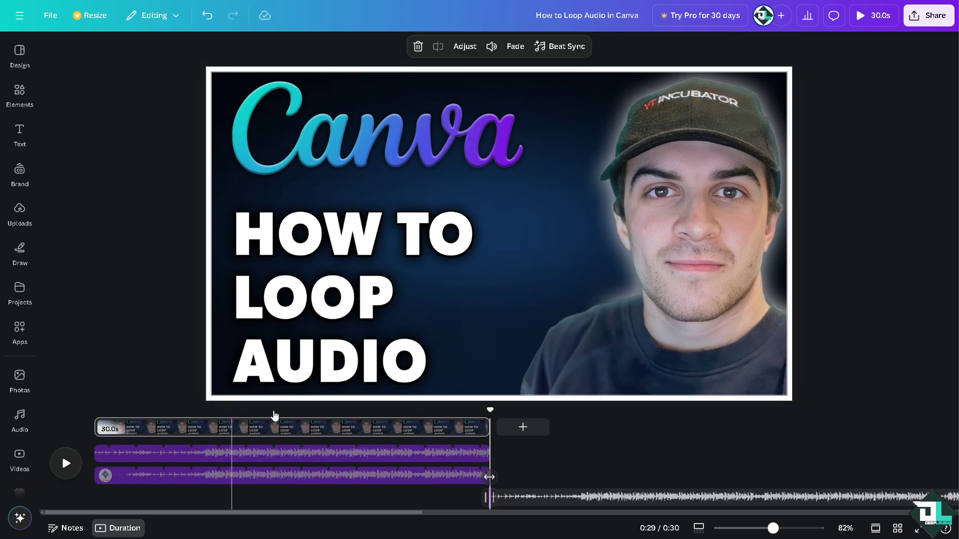
pyautogui.moveTo(489, 408); pyautogui.dragTo(100, 416)
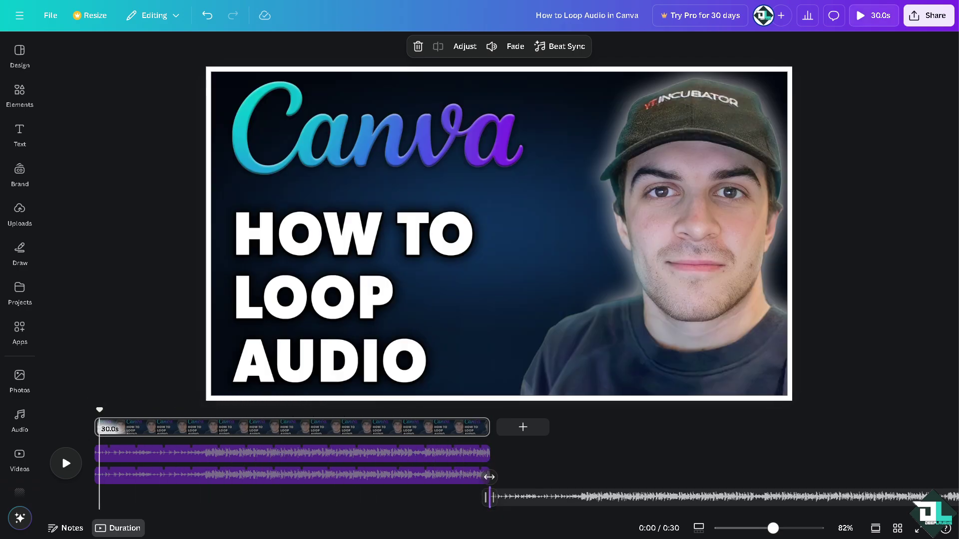
pyautogui.click(860, 15)
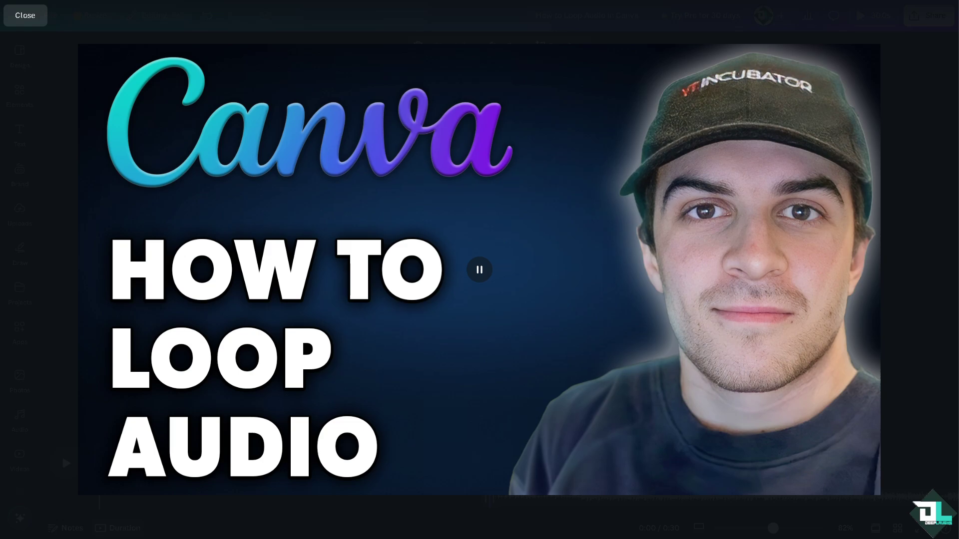
pyautogui.moveTo(353, 193)
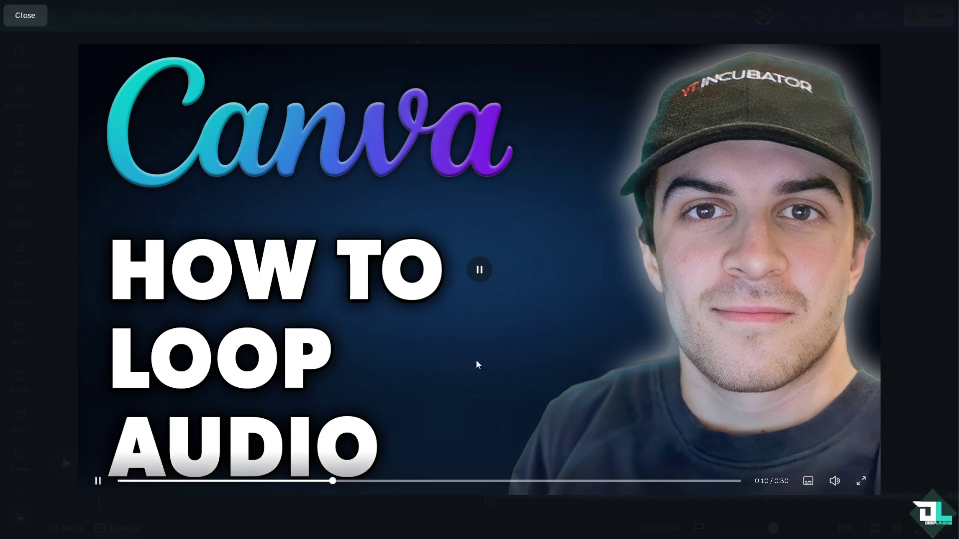
pyautogui.click(31, 17)
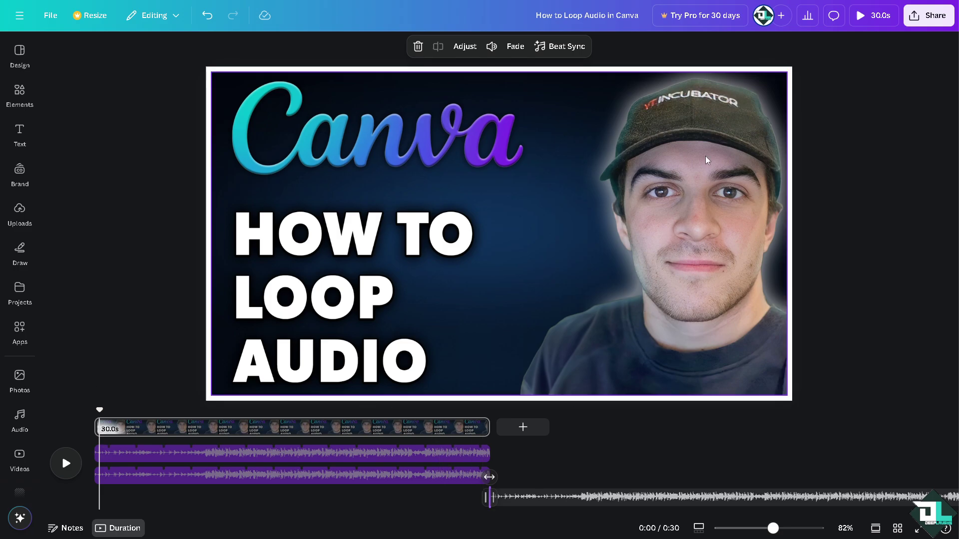
# Step: Raise the volume to 400 for all audio tracks, then open the Share options
pyautogui.click(560, 48)
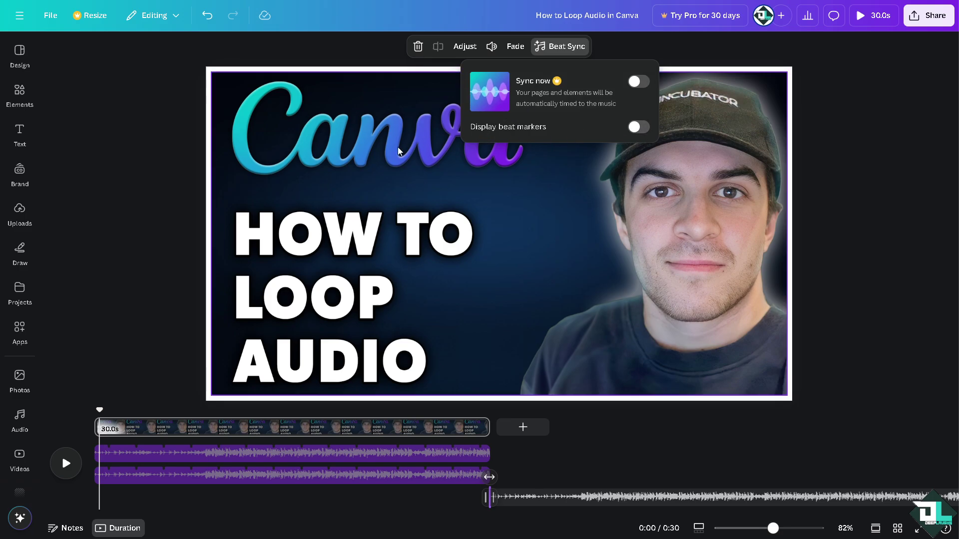
pyautogui.click(491, 46)
pyautogui.moveTo(447, 111); pyautogui.dragTo(546, 110)
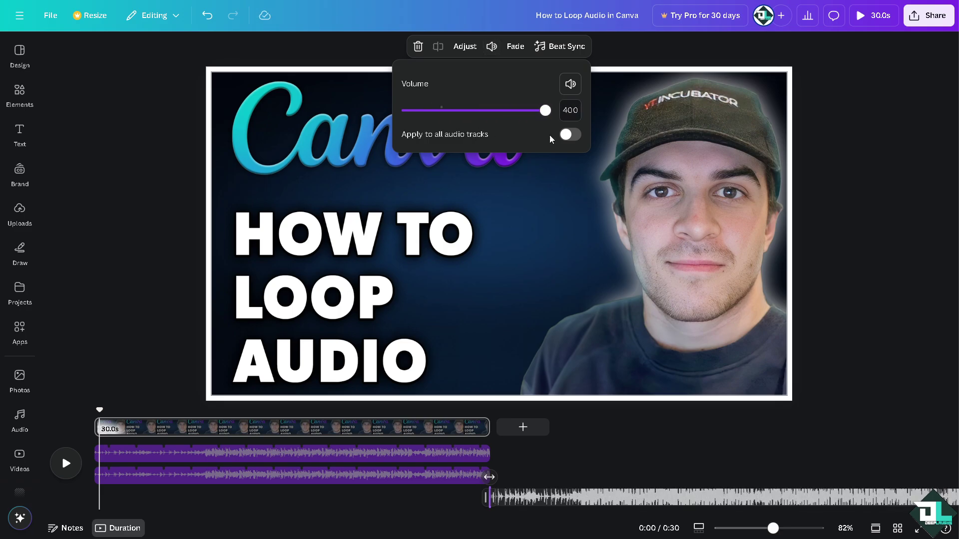
pyautogui.click(578, 138)
pyautogui.click(870, 87)
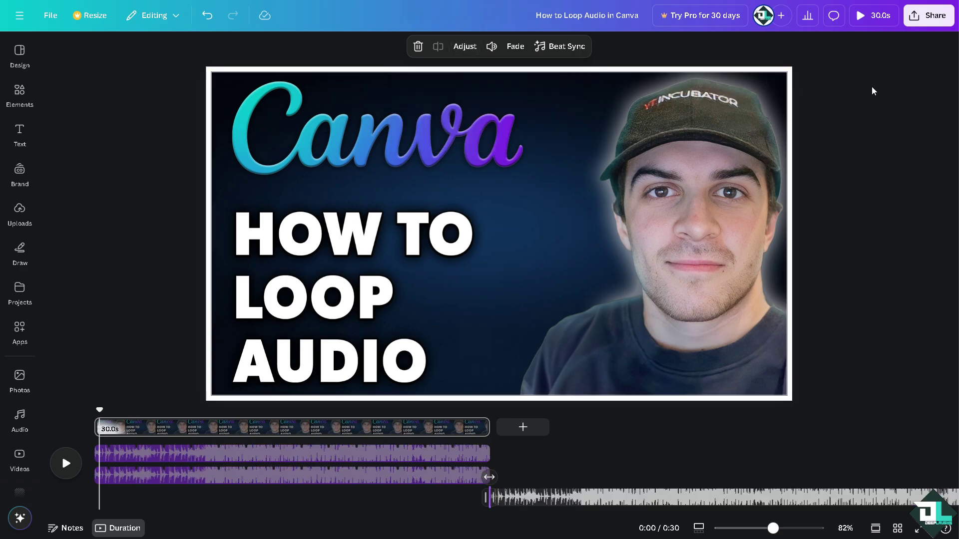
pyautogui.click(937, 25)
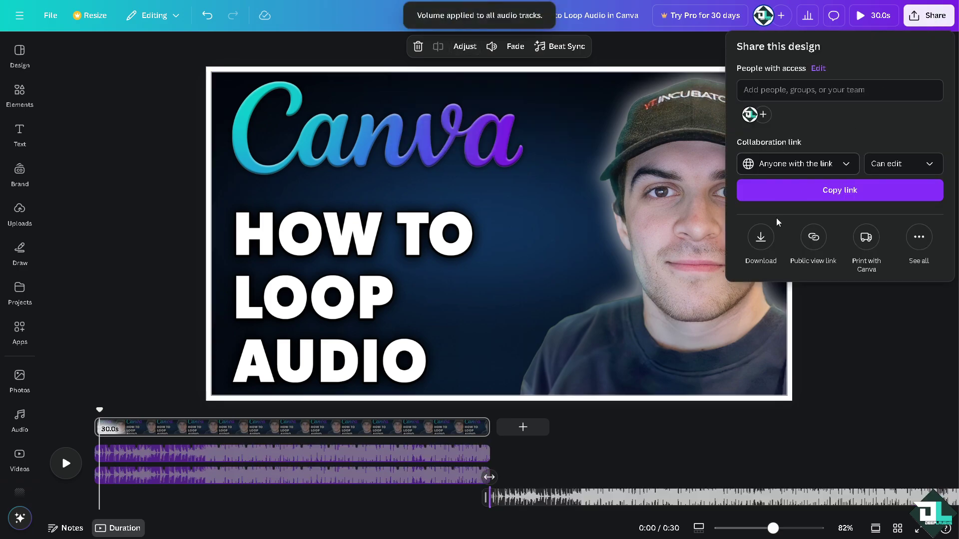
# Step: Copy the design's collaboration link, which gives anyone with it edit access, then close the Share panel
pyautogui.click(760, 241)
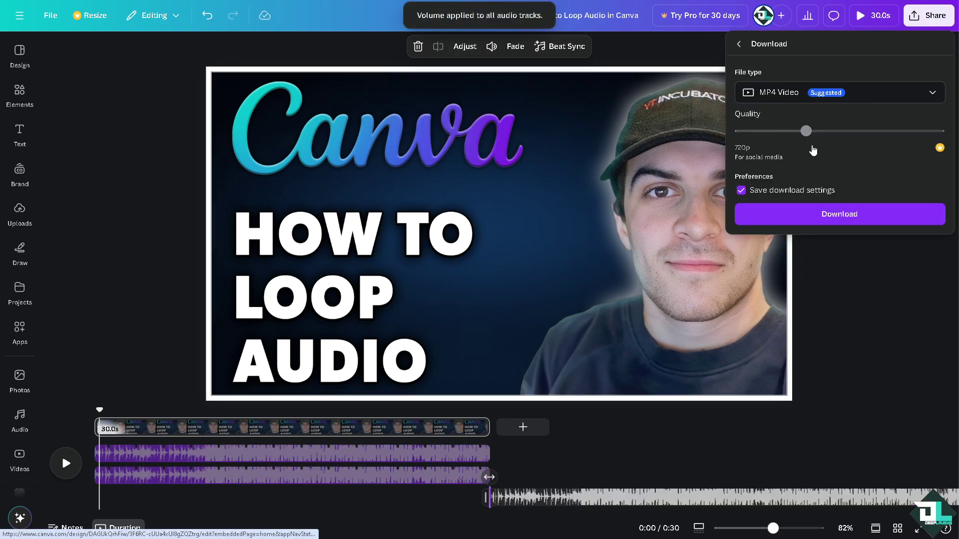
pyautogui.click(740, 44)
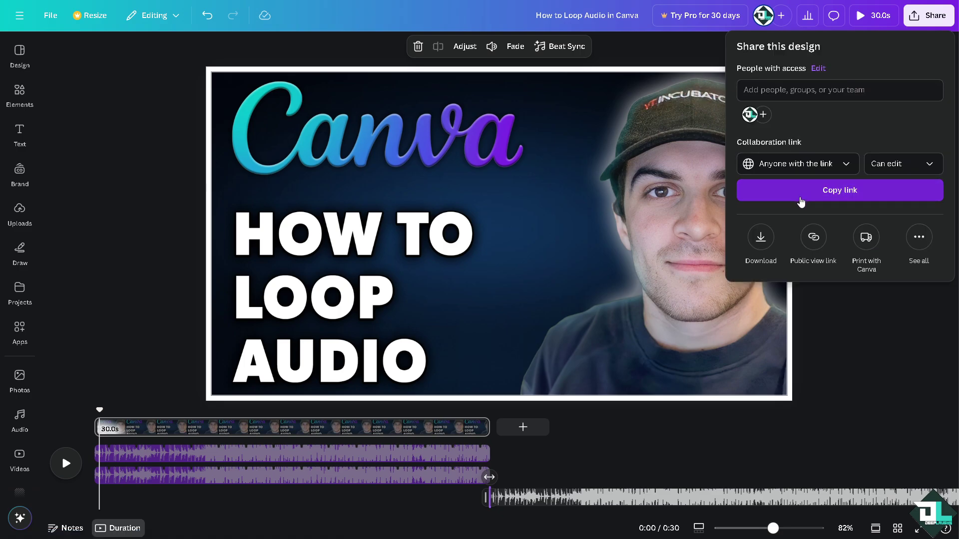
pyautogui.click(804, 197)
pyautogui.click(124, 160)
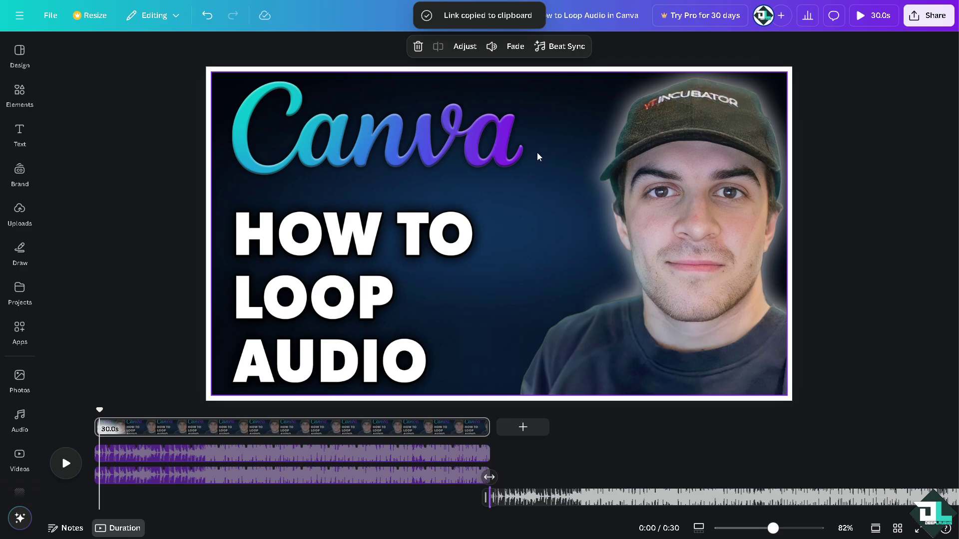